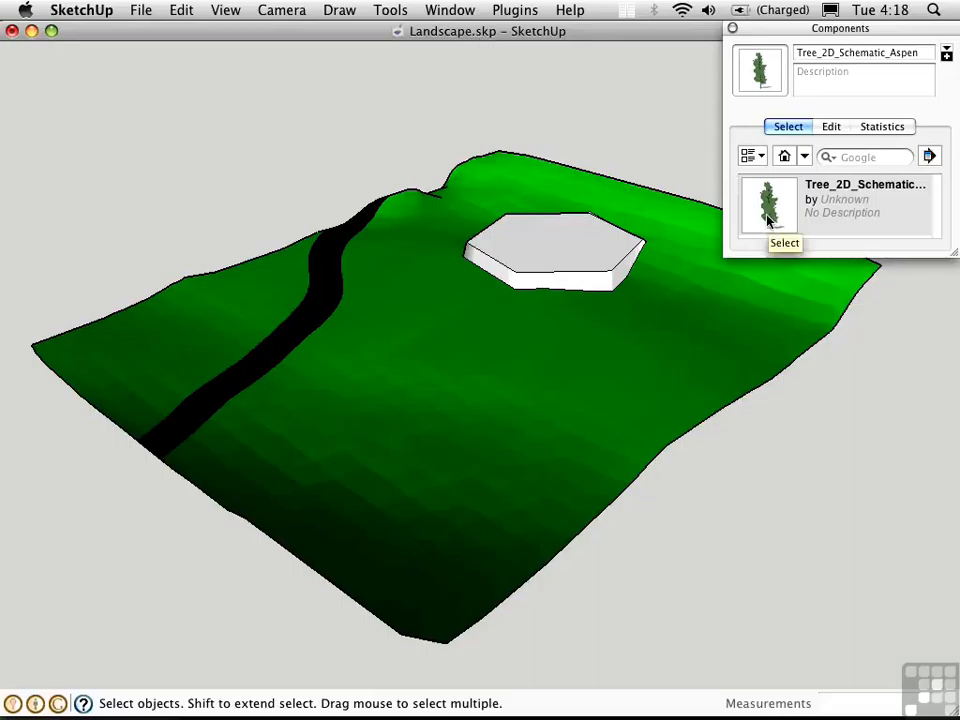
Step: Place the Tree_2D_Schematic_Aspen component on the green terrain near its front corner
click(769, 220)
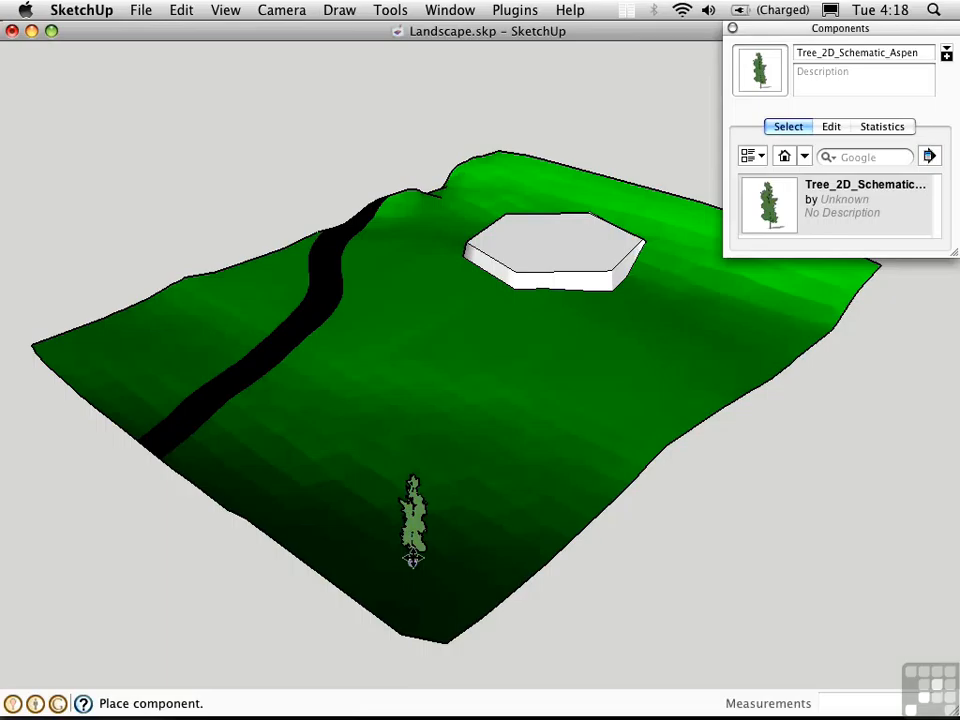
click(411, 560)
middle_drag(636, 579, 467, 456)
middle_drag(546, 579, 430, 620)
Step: Place a second aspen tree on the terrain beside the first one and delete it again
click(769, 206)
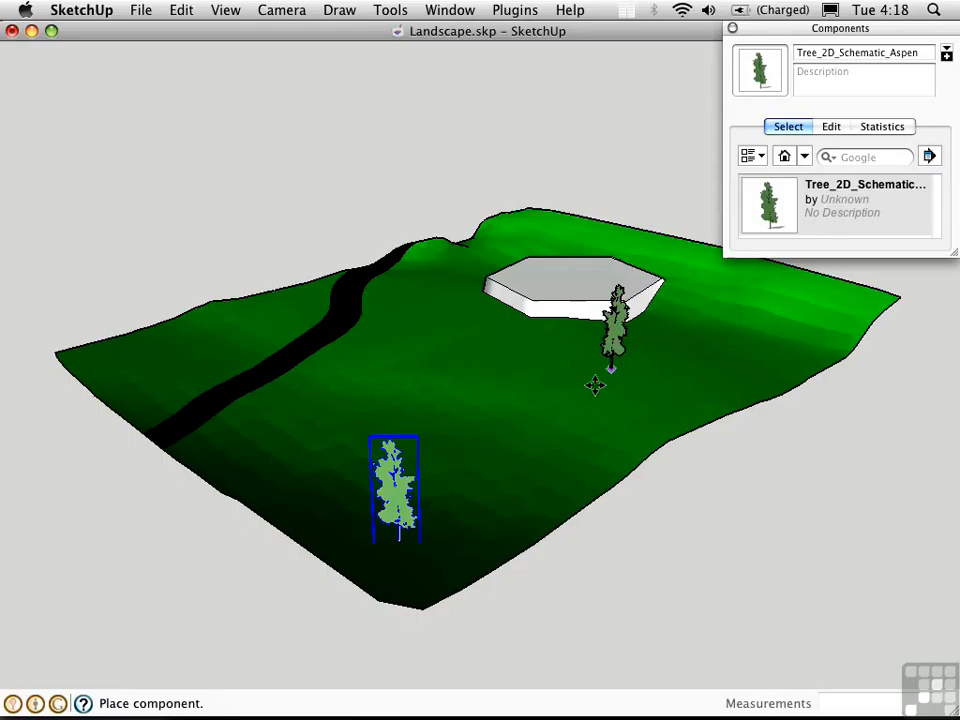
click(461, 507)
middle_drag(716, 527, 529, 416)
middle_drag(439, 328, 566, 501)
key(space)
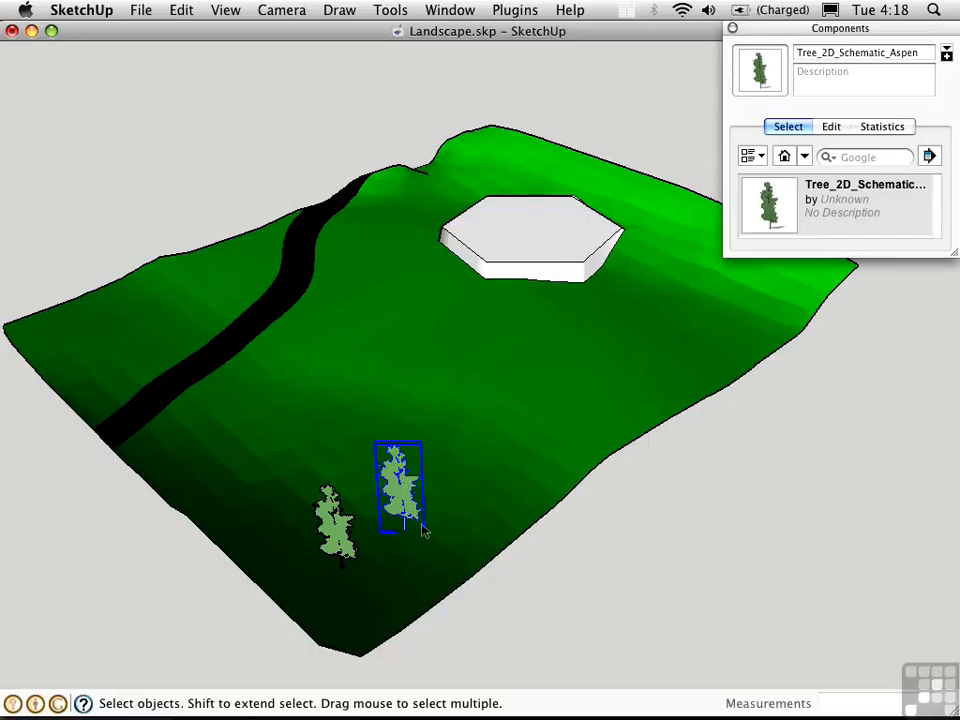
key(Delete)
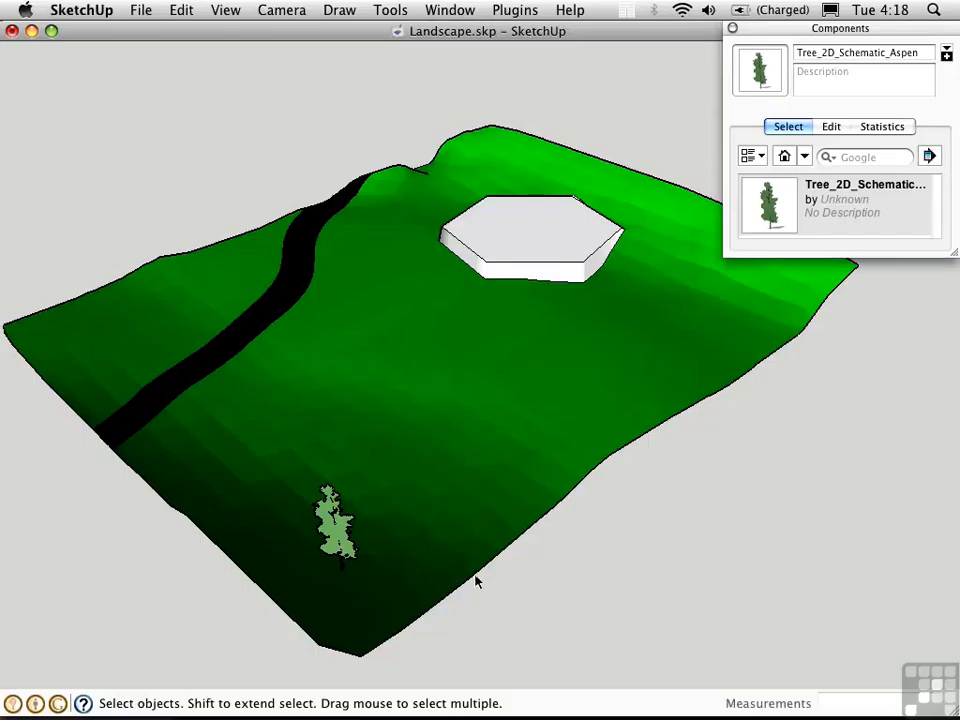
Step: Move the single aspen tree about 48' 10" so that it floats above the terrain
middle_drag(398, 466, 465, 439)
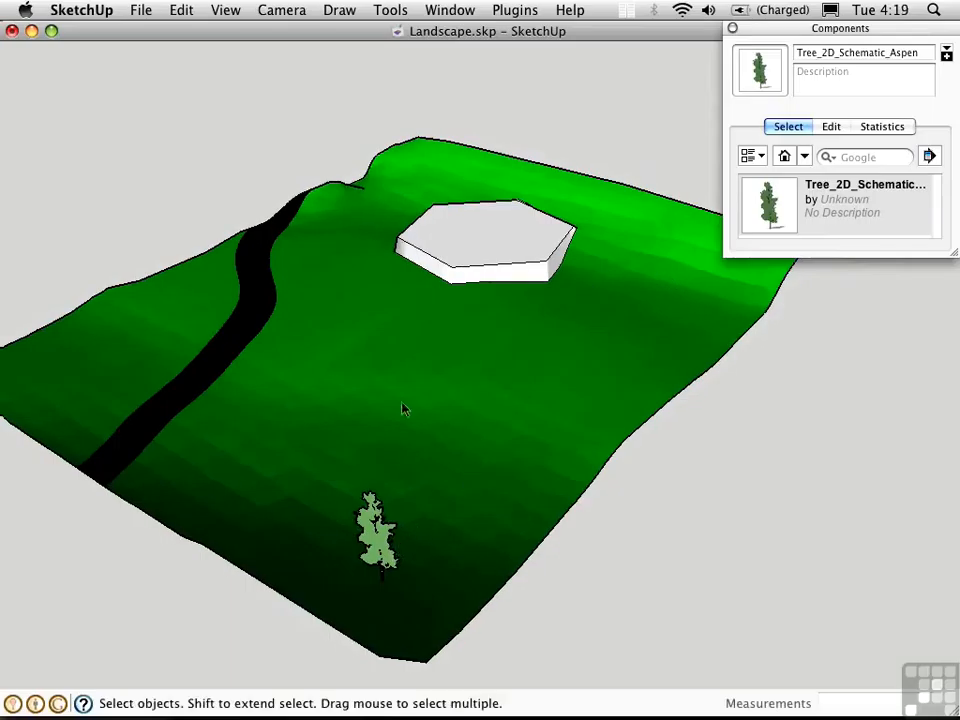
click(368, 528)
key(m)
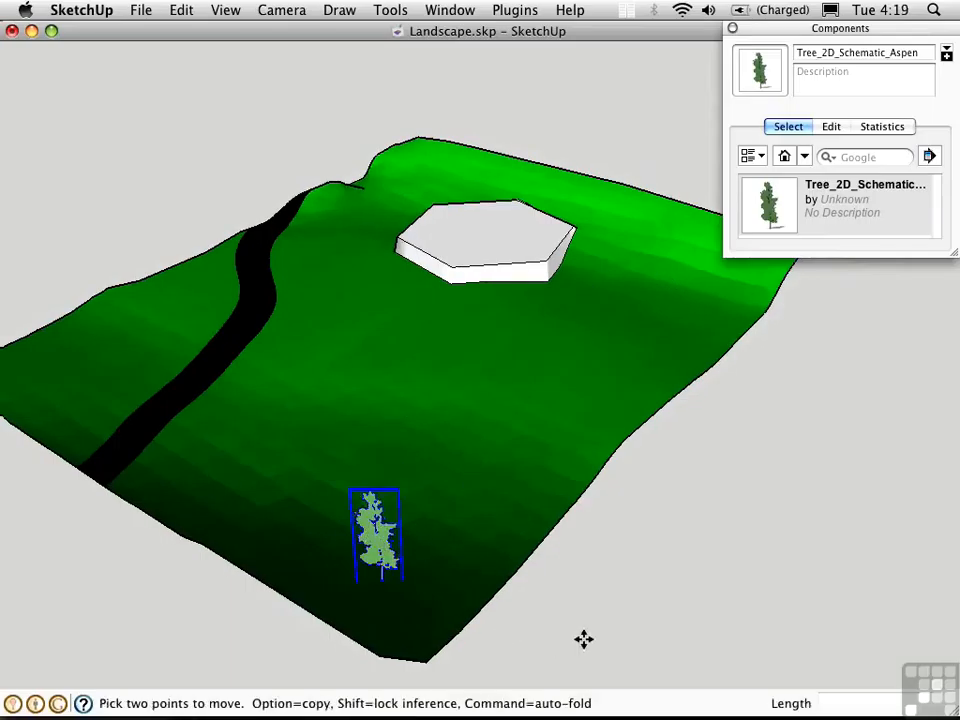
click(581, 641)
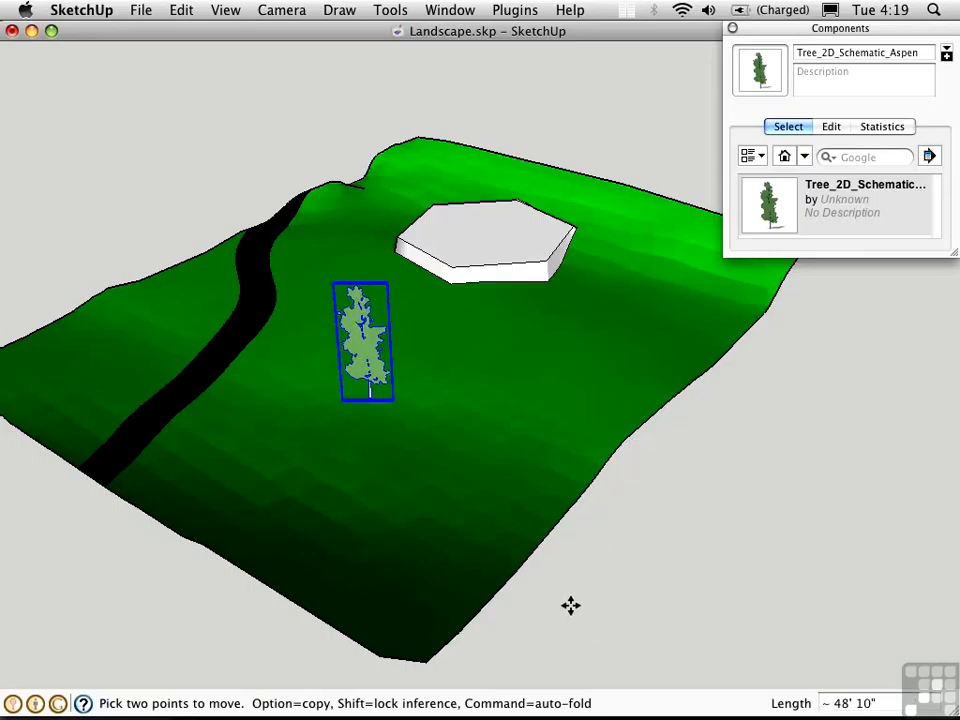
Step: Copy the floating aspen about 21' 6" toward the back of the terrain and repeat the copy 7x to form a row
alt+click(572, 613)
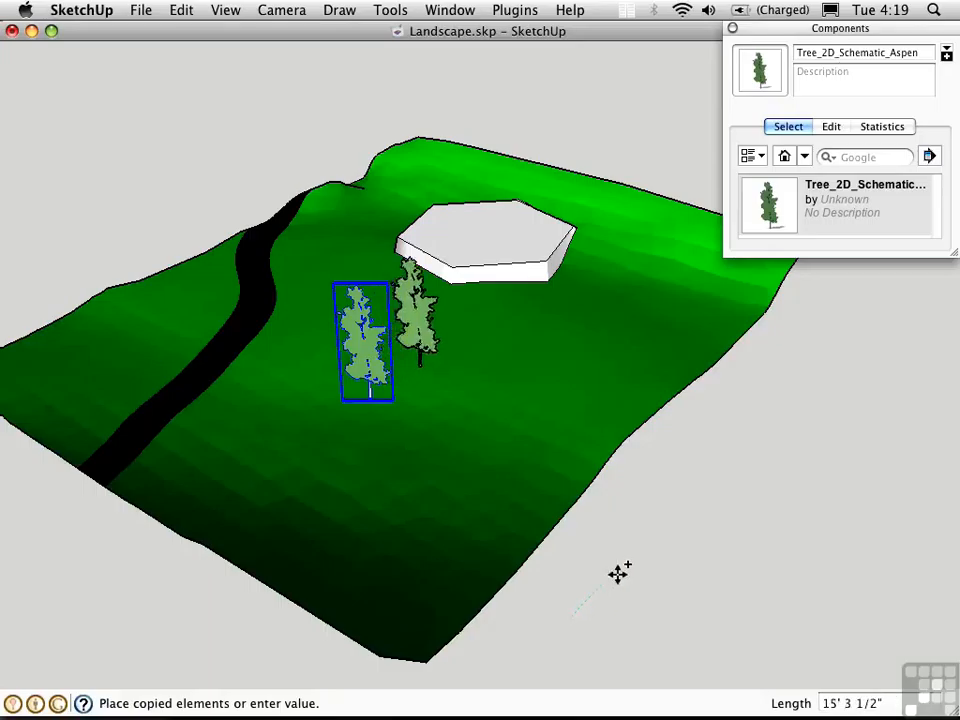
key(Escape)
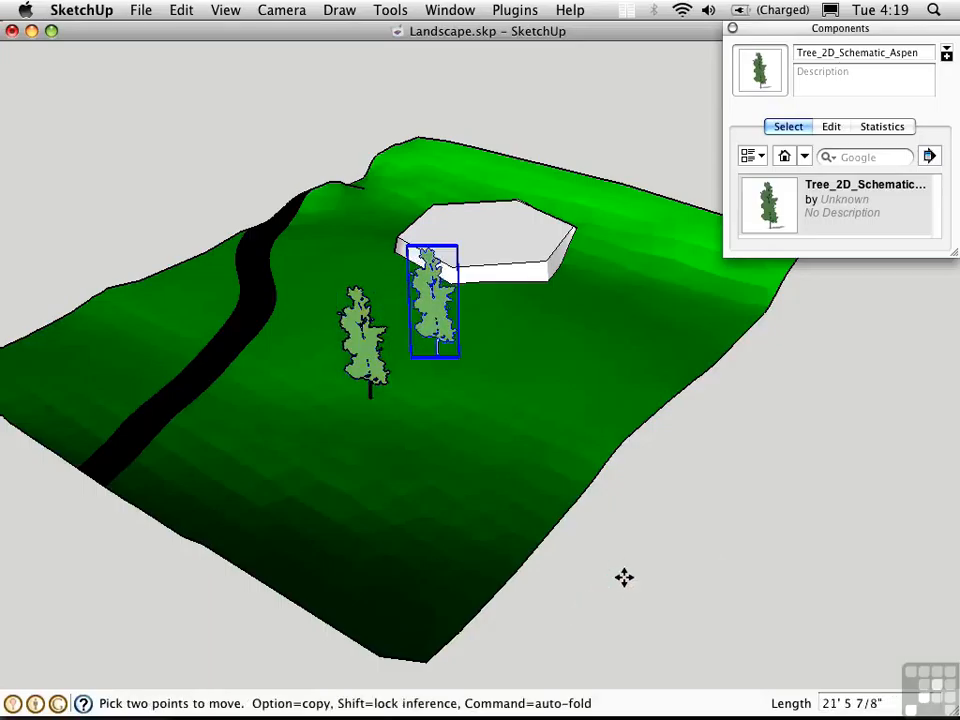
text(7x)
key(Return)
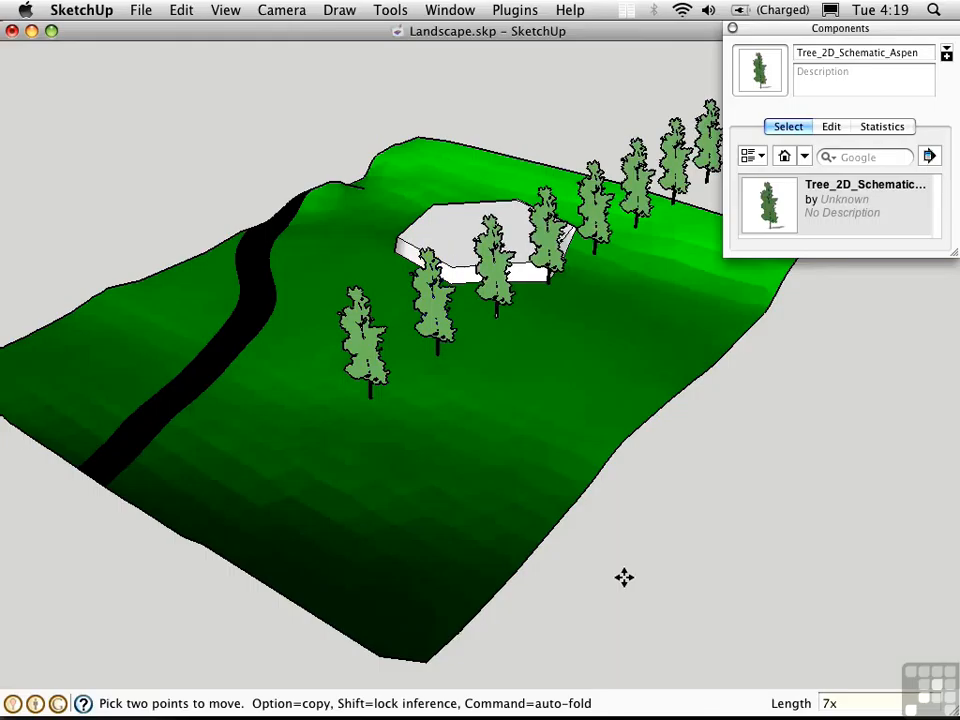
Step: Select all instances of the aspen component, drop them at their intersection with the terrain, and clear the selection
middle_drag(624, 577, 852, 212)
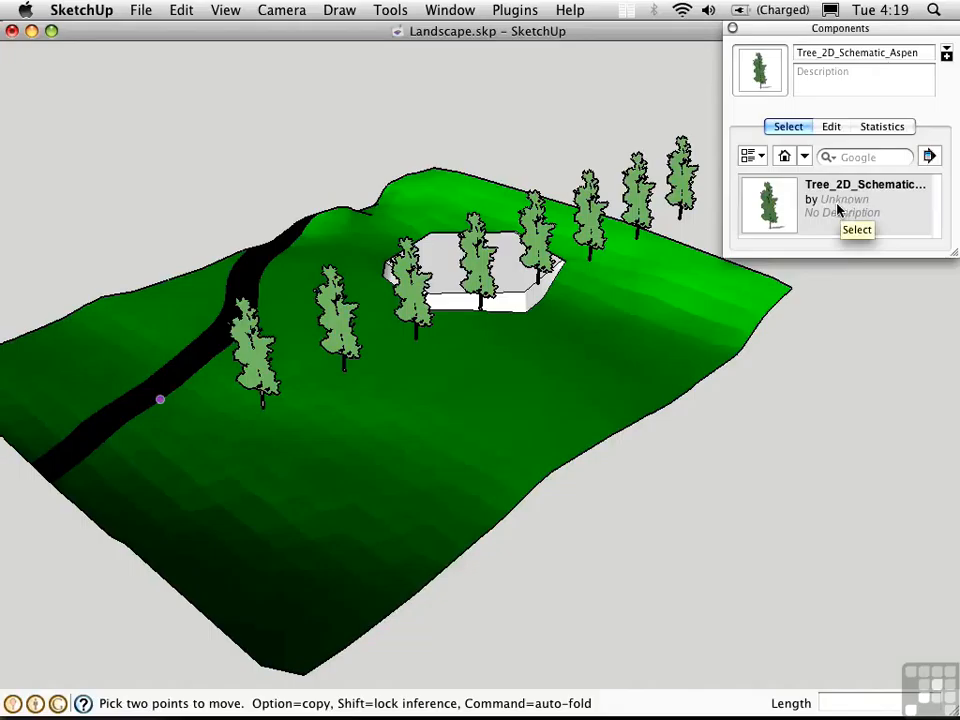
right_click(833, 206)
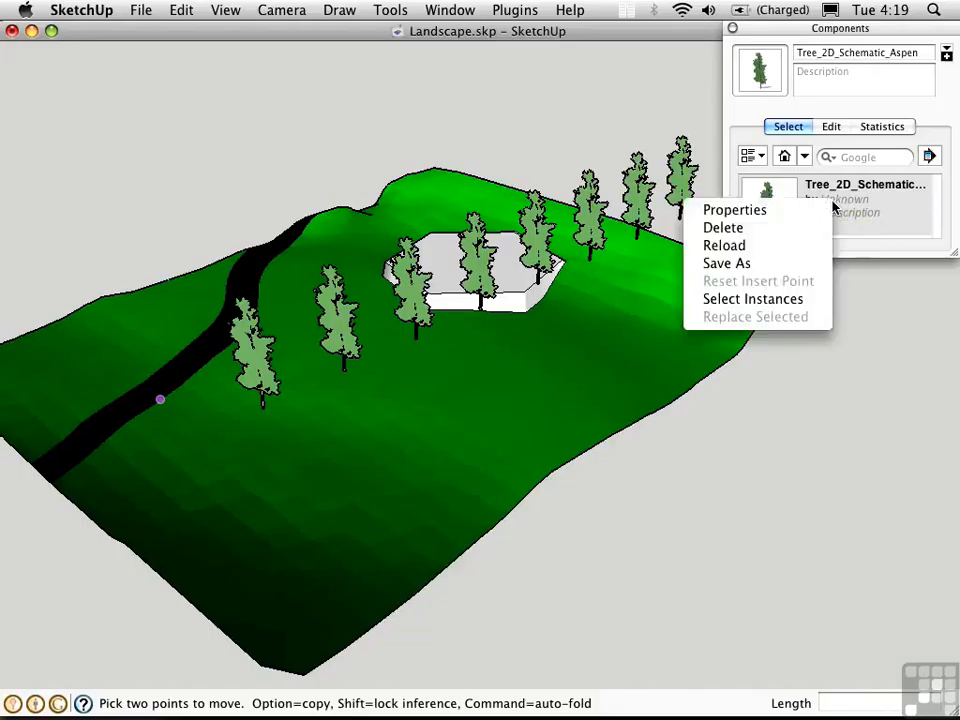
click(795, 299)
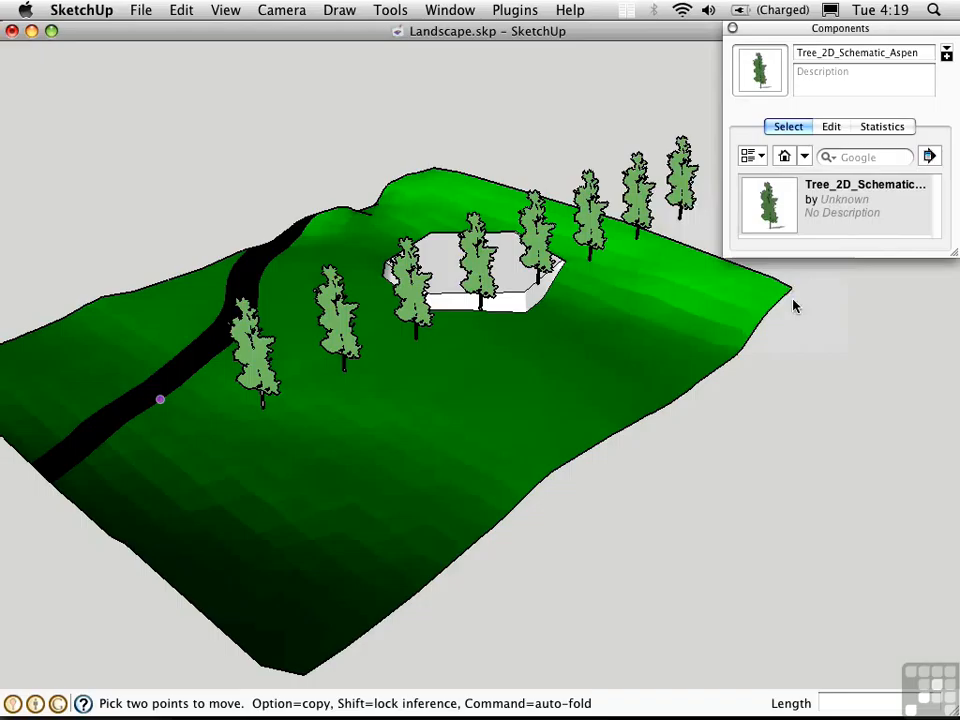
right_click(538, 216)
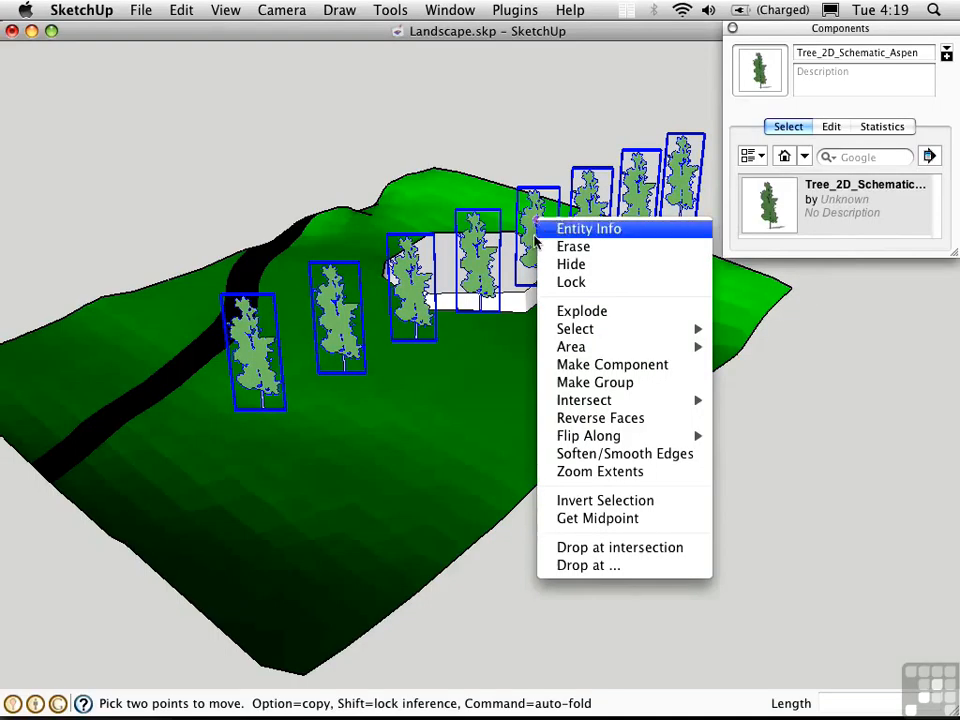
click(580, 548)
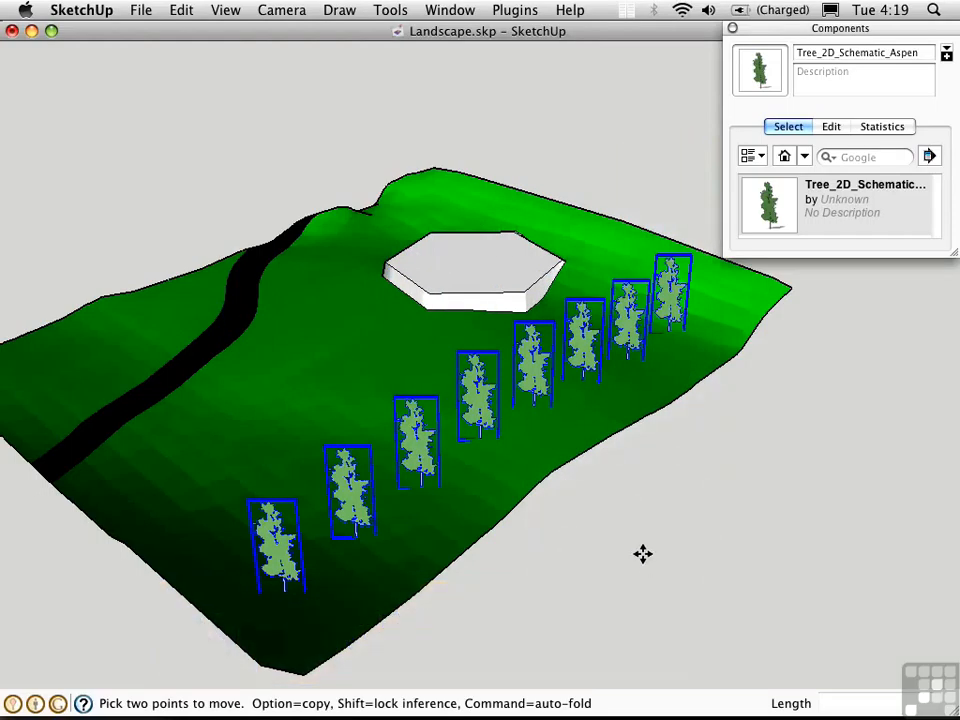
key(space)
click(632, 547)
Step: Draw a 12-sided circle centred on top of the hexagonal platform and delete its face, keeping the outline
middle_drag(760, 569, 688, 521)
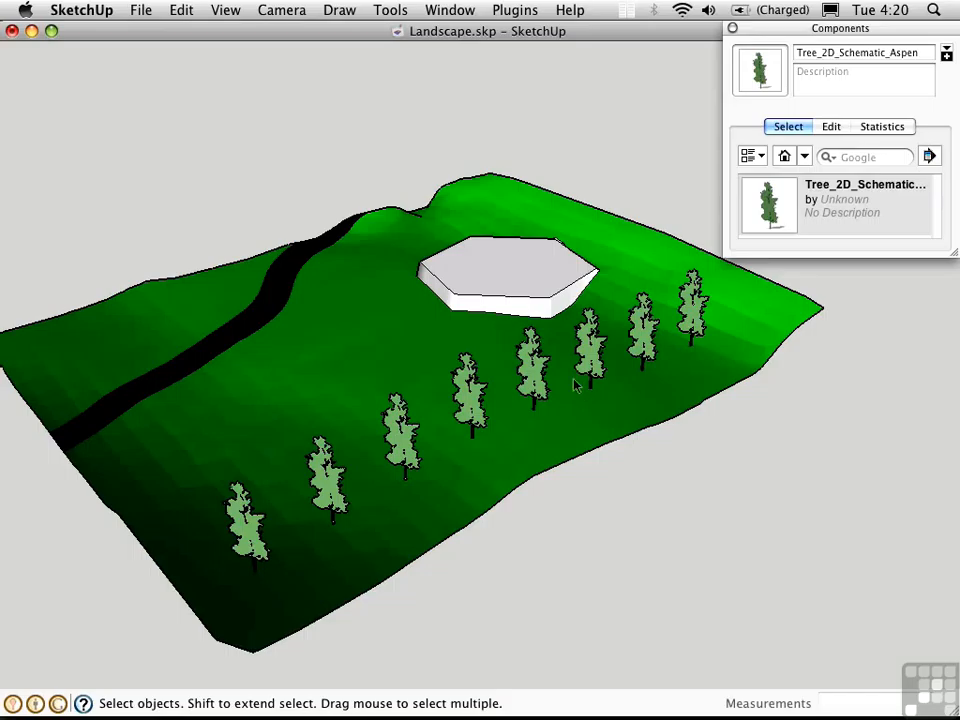
key(c)
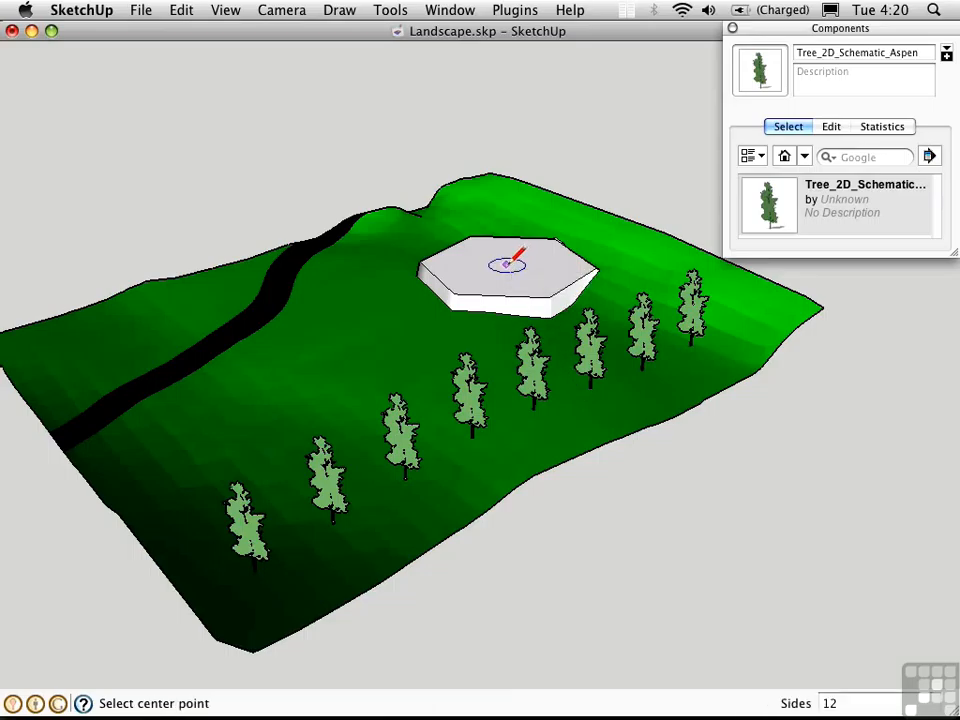
click(507, 263)
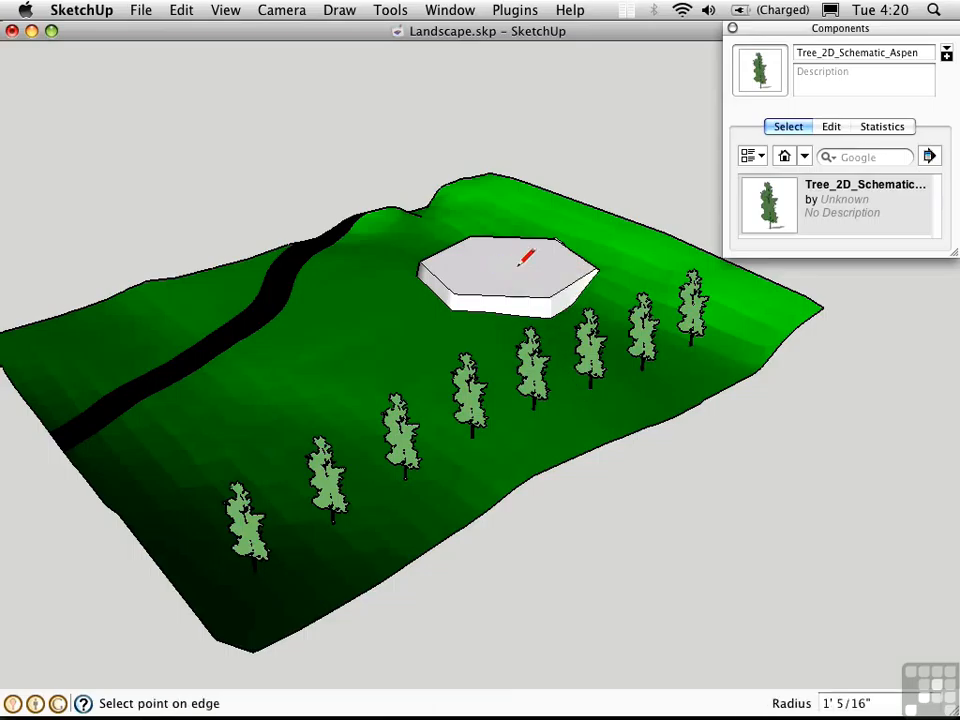
click(577, 265)
key(space)
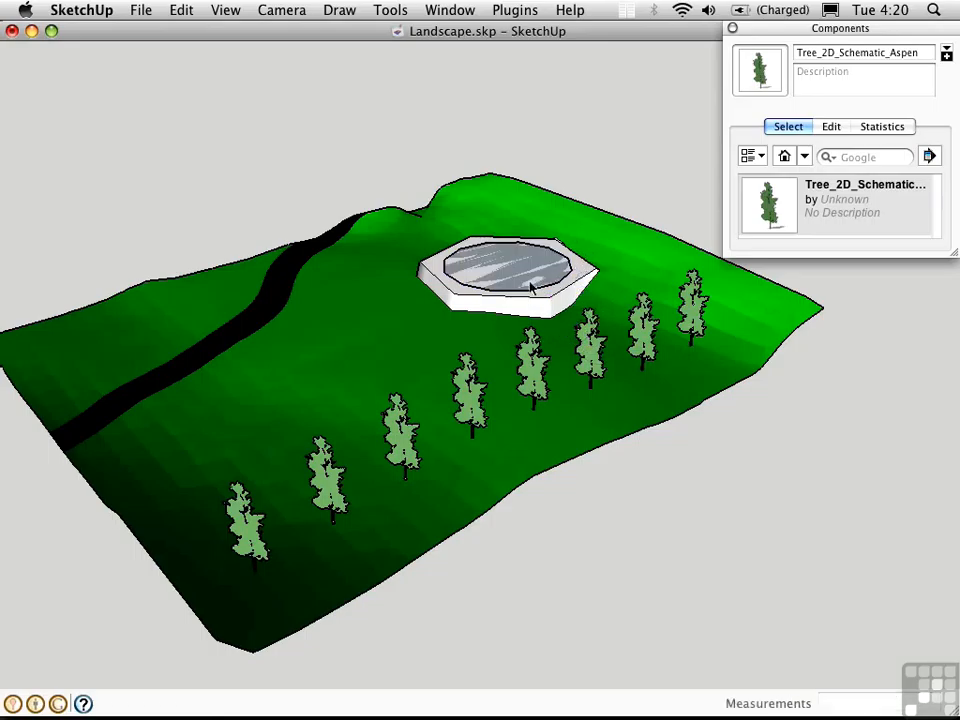
click(531, 285)
key(Delete)
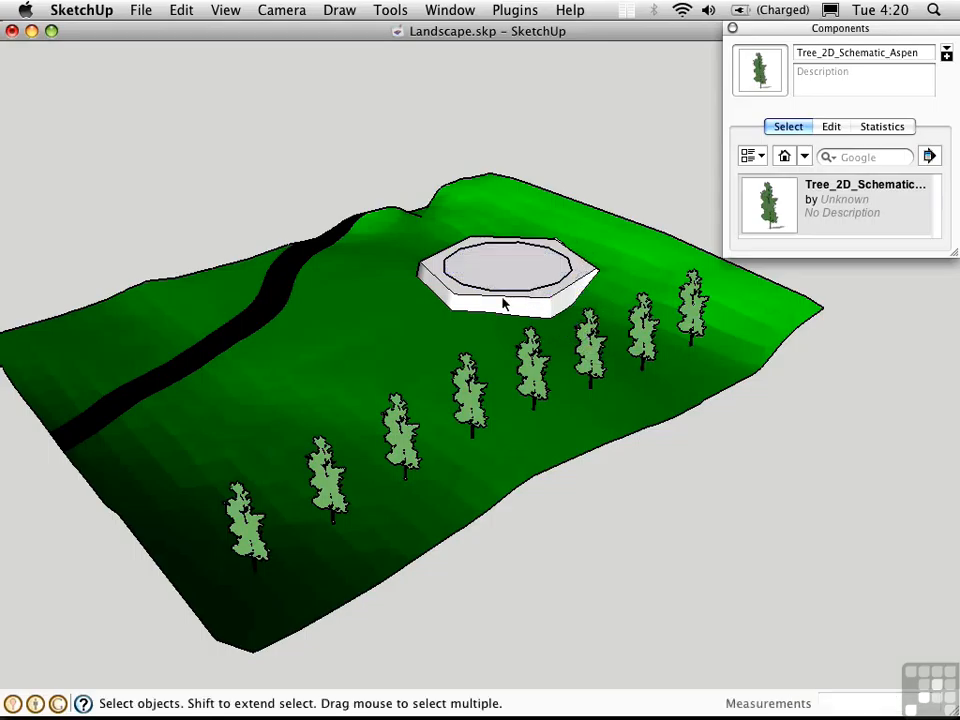
Step: Copy the rearmost aspen in the row to the path nodes of the circle on the hexagonal platform
middle_drag(507, 297, 457, 278)
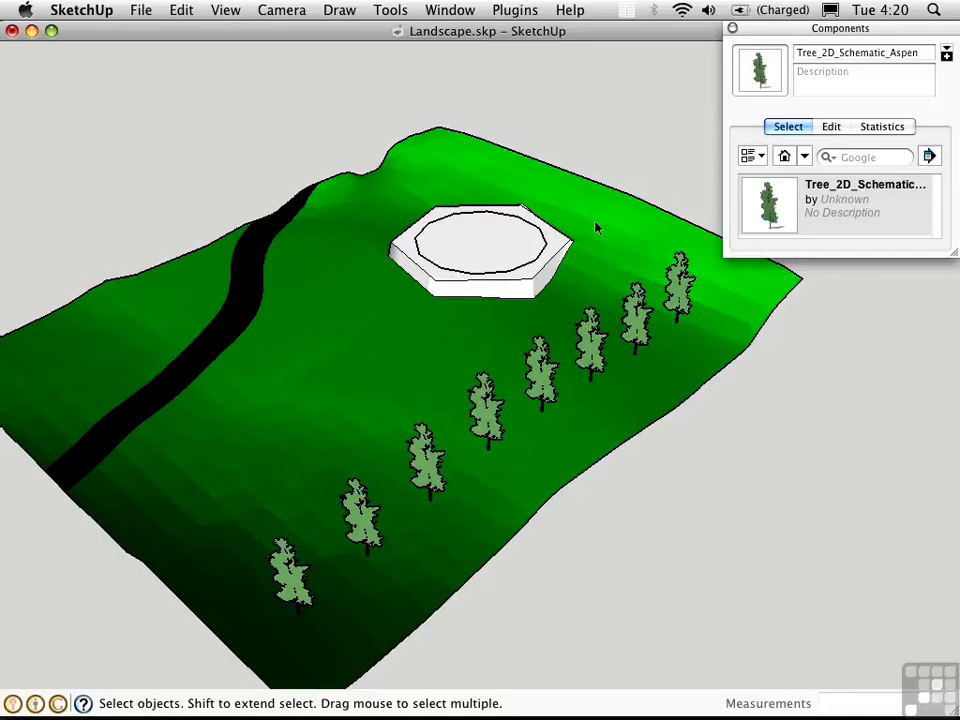
click(525, 268)
click(515, 10)
mouse_move(550, 110)
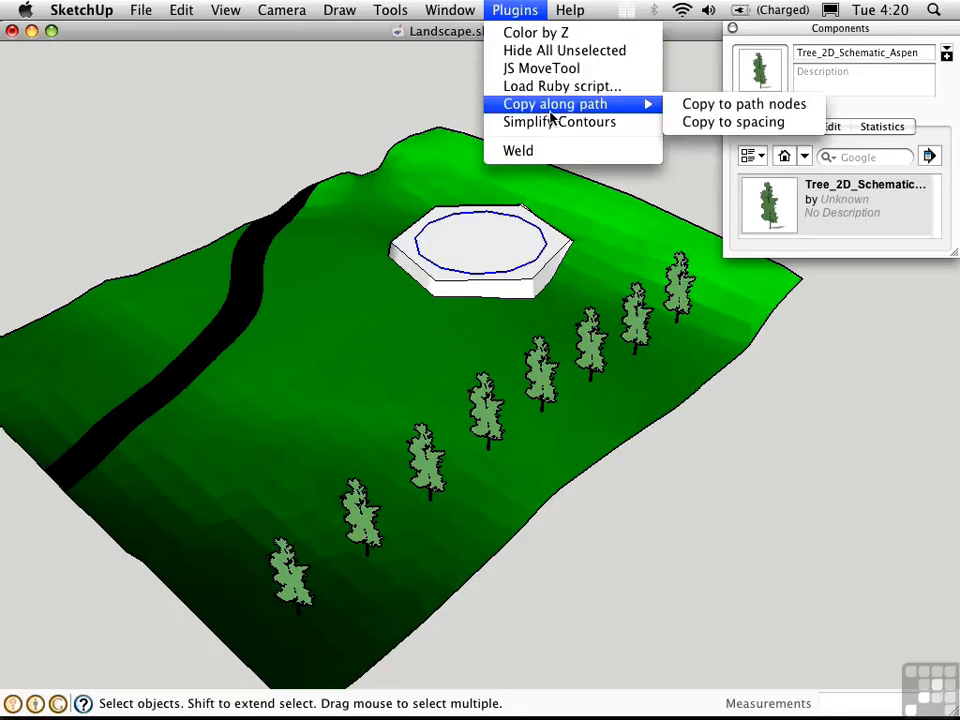
click(703, 108)
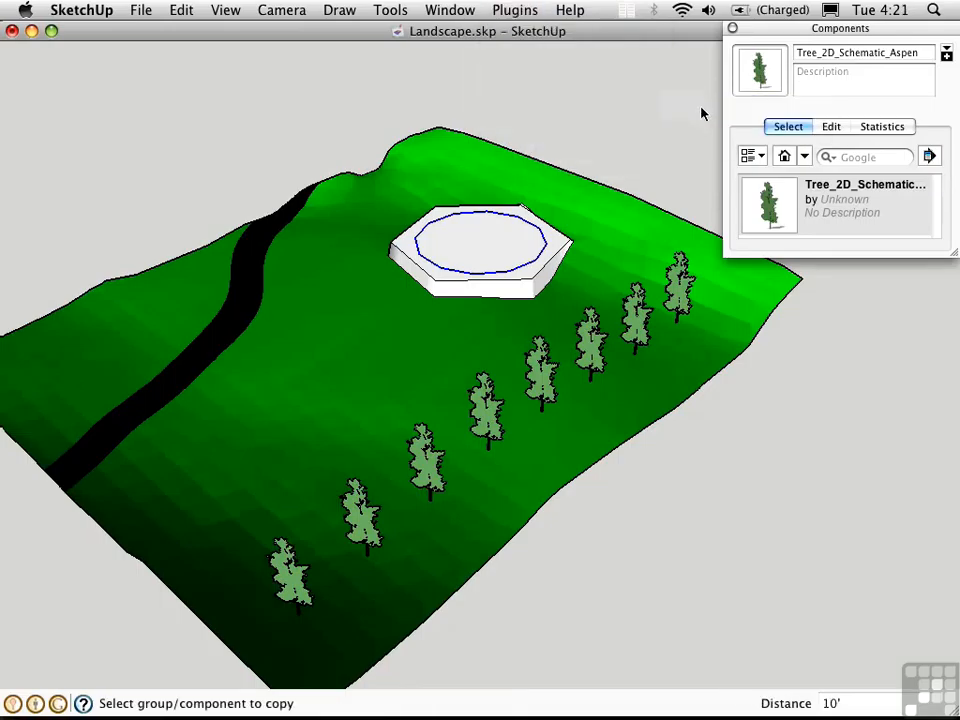
click(680, 295)
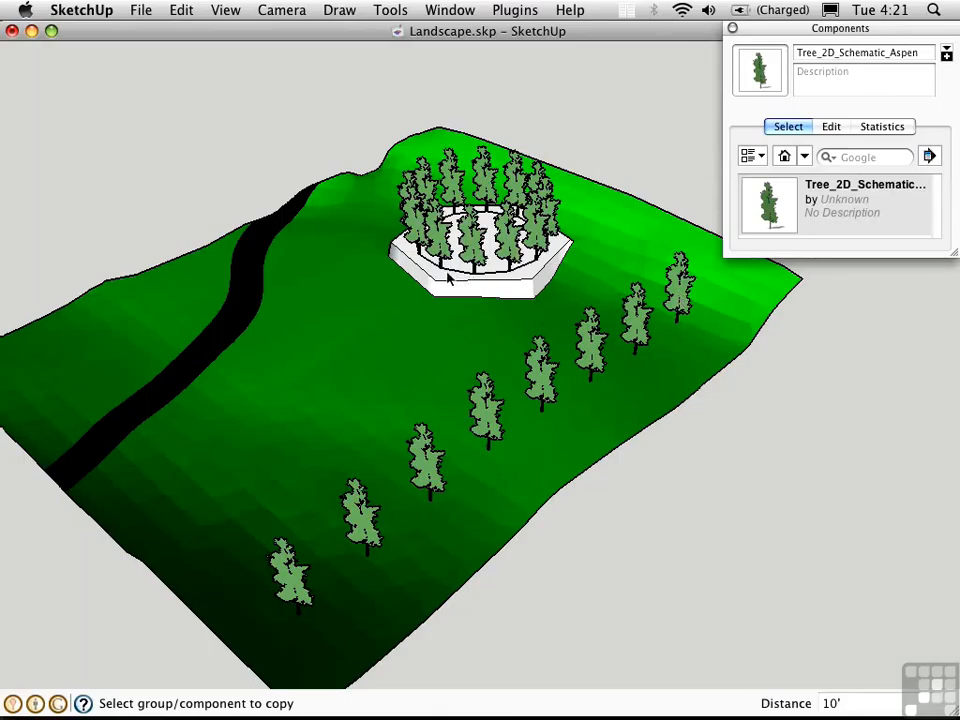
mouse_move(455, 285)
middle_down()
mouse_move(294, 198)
mouse_move(465, 294)
middle_up()
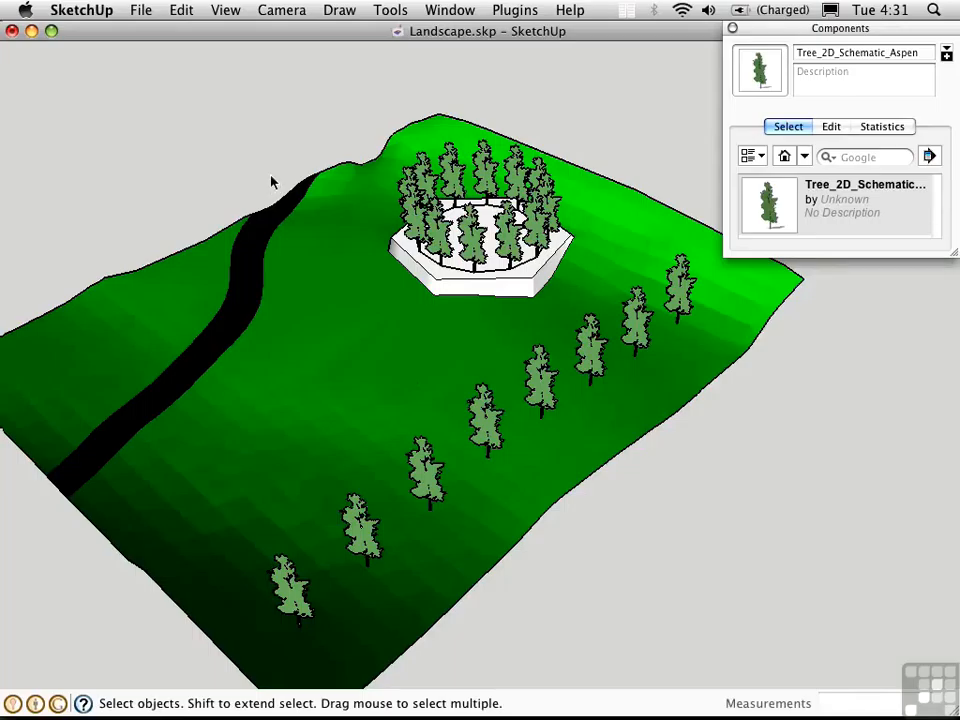
Step: Start the Component Spray Tool with Tree_2D_Schematic_Aspen as Component 1 and Circle as the spray shape
click(333, 9)
mouse_move(500, 226)
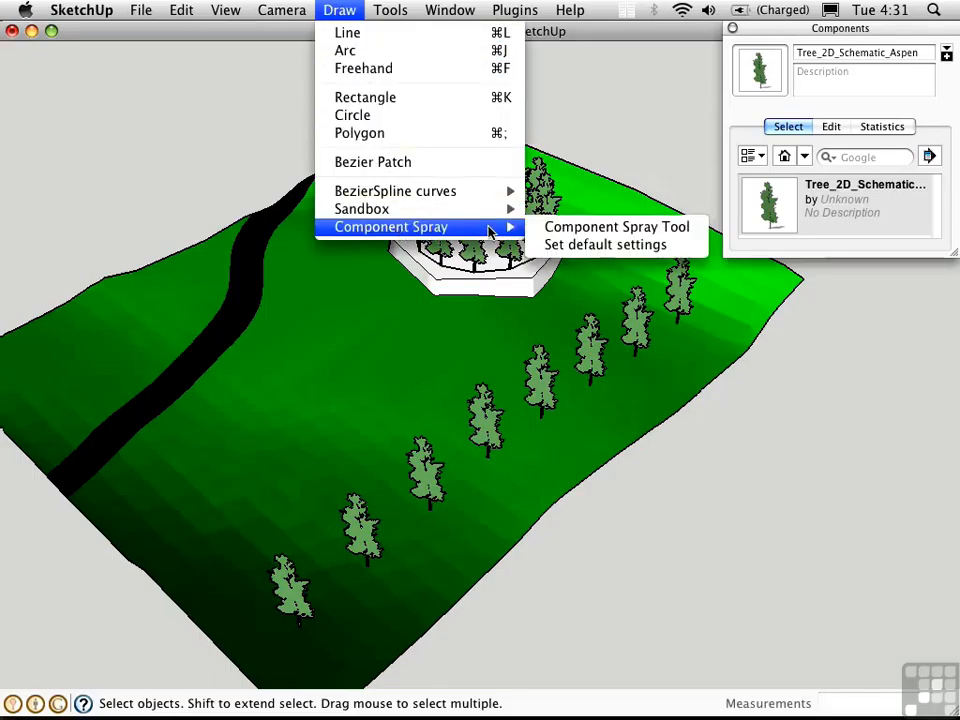
click(602, 232)
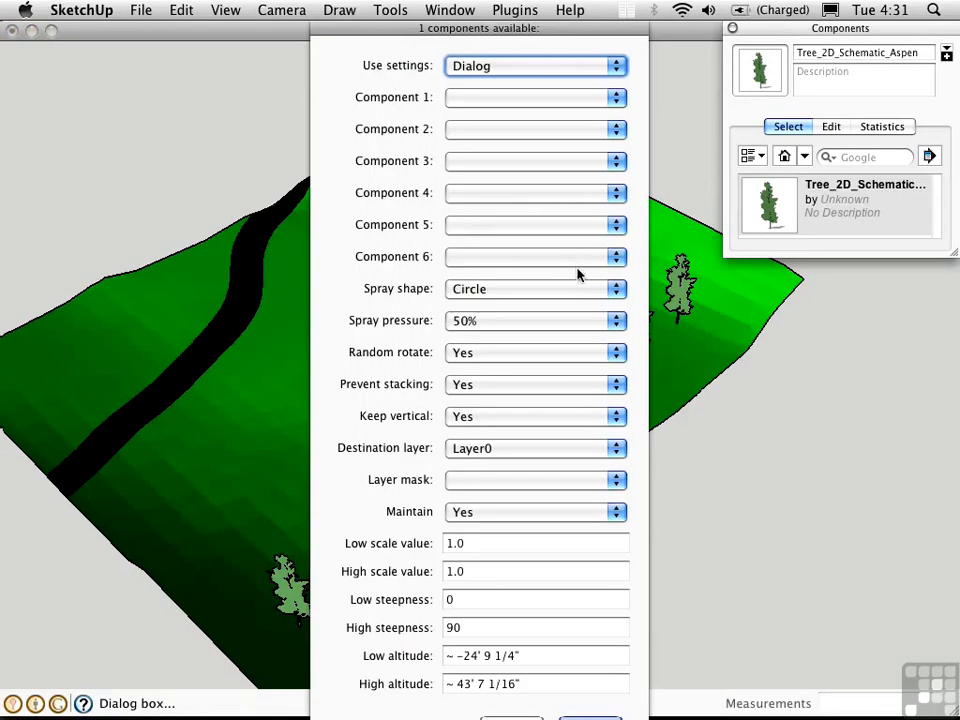
click(520, 97)
click(472, 110)
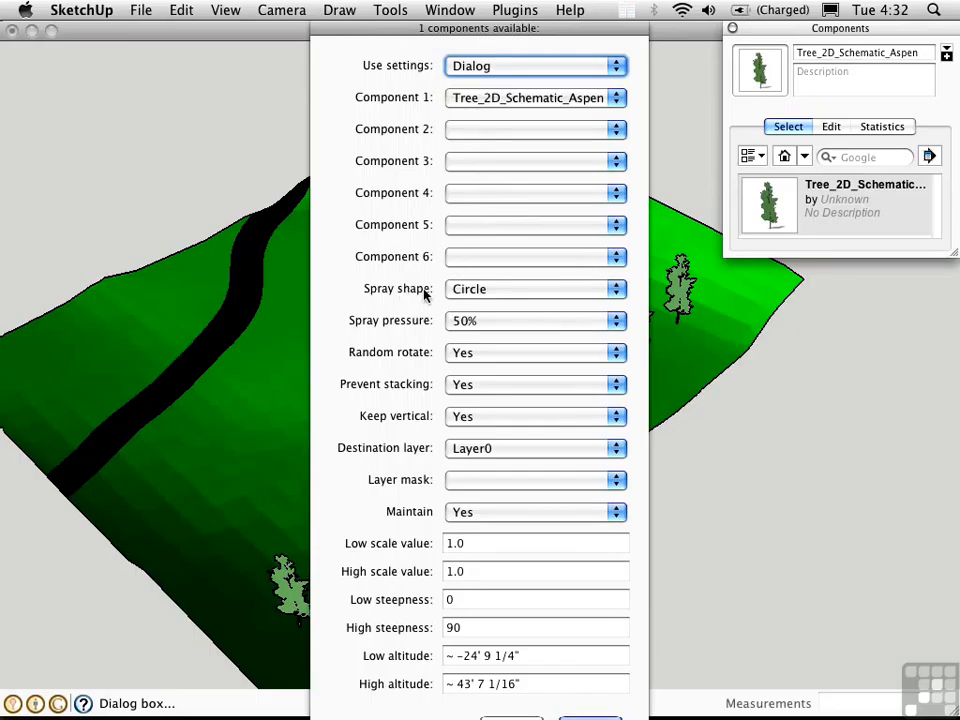
click(478, 298)
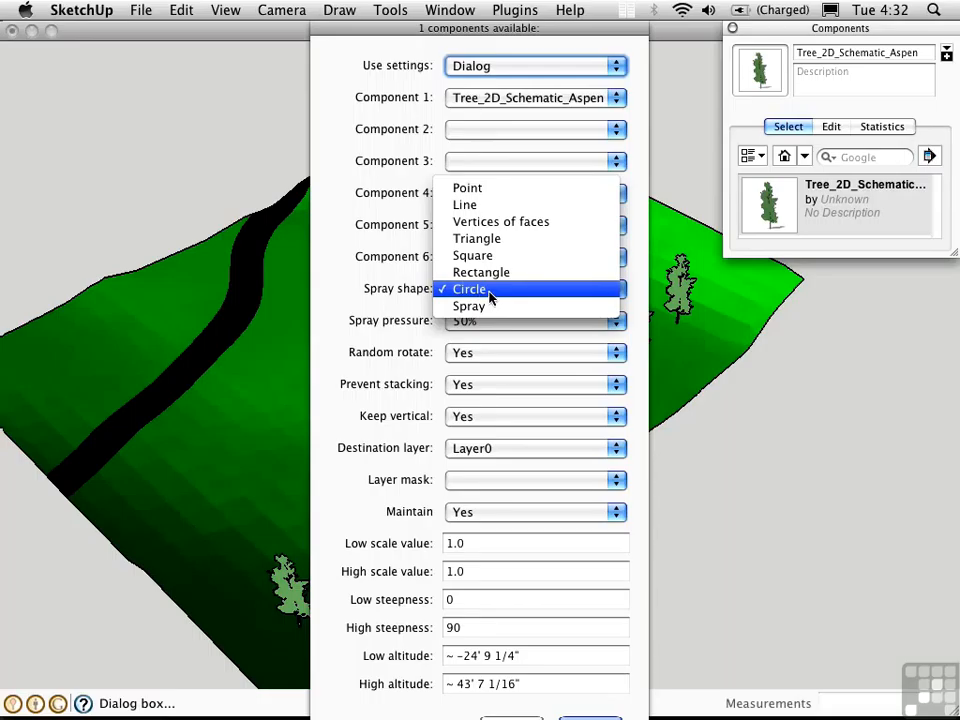
click(490, 296)
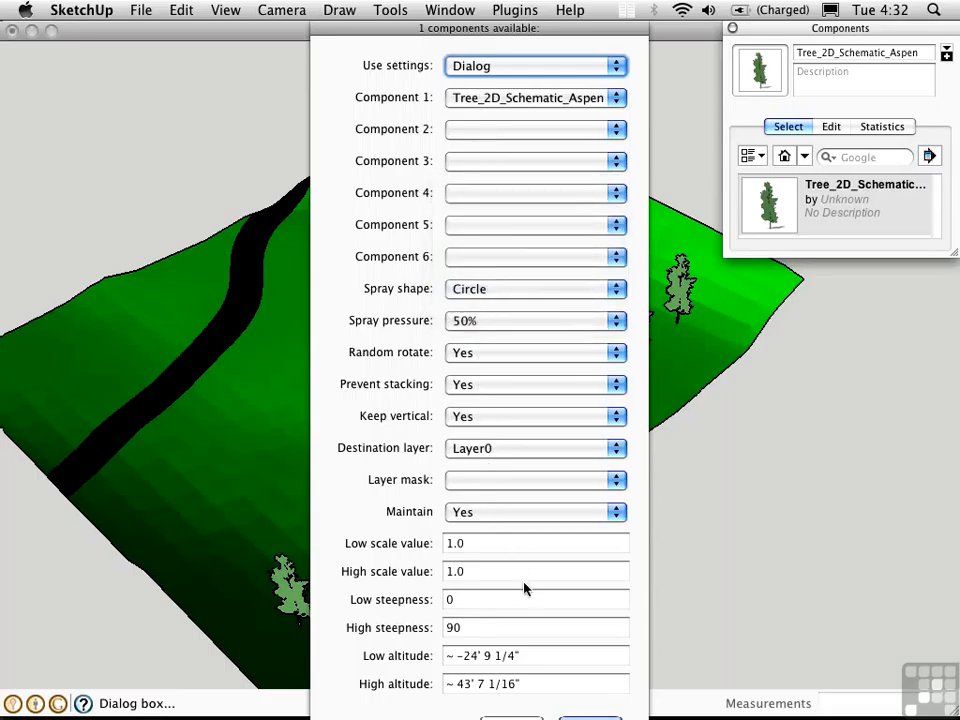
Step: Set the low scale value to .5 and spray aspens within a circle of about 65' 11" radius centred between the road and tree row
double_click(476, 544)
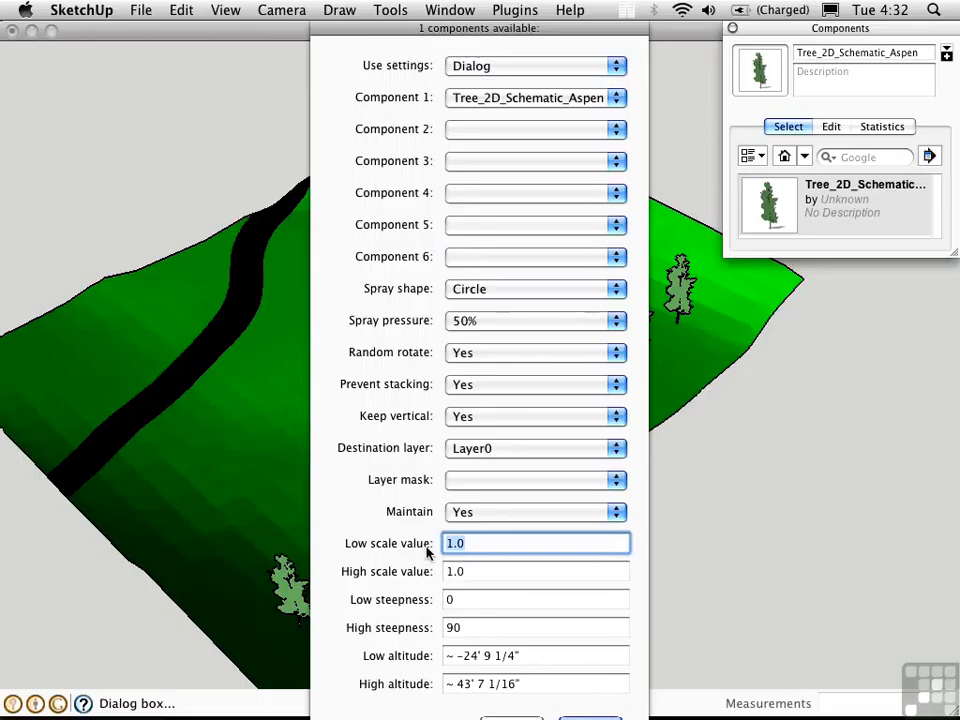
text(.5)
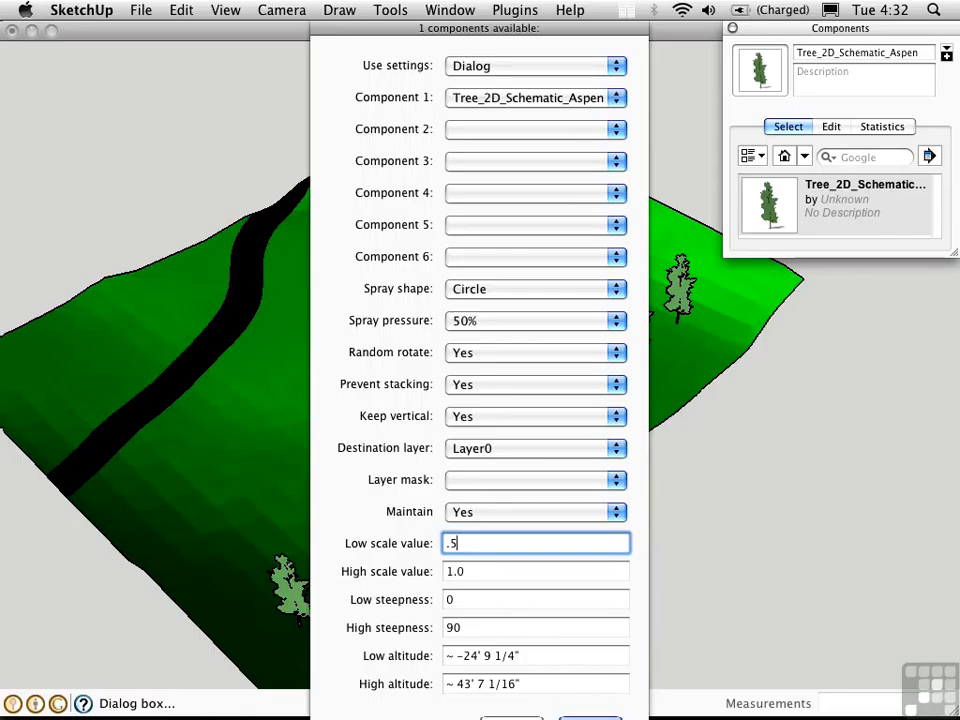
key(Return)
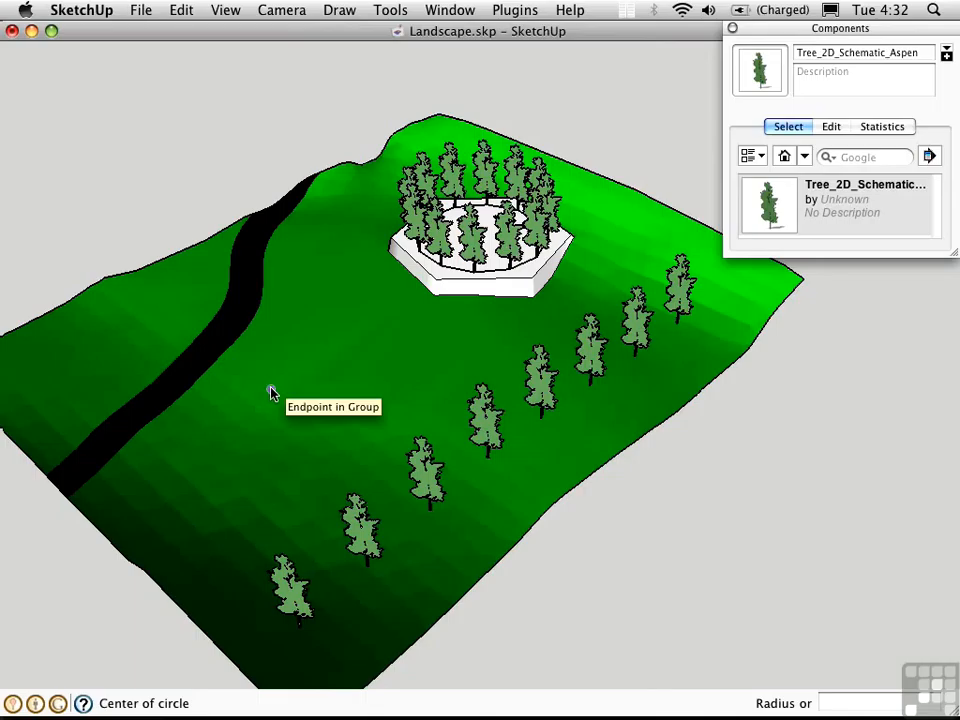
click(271, 389)
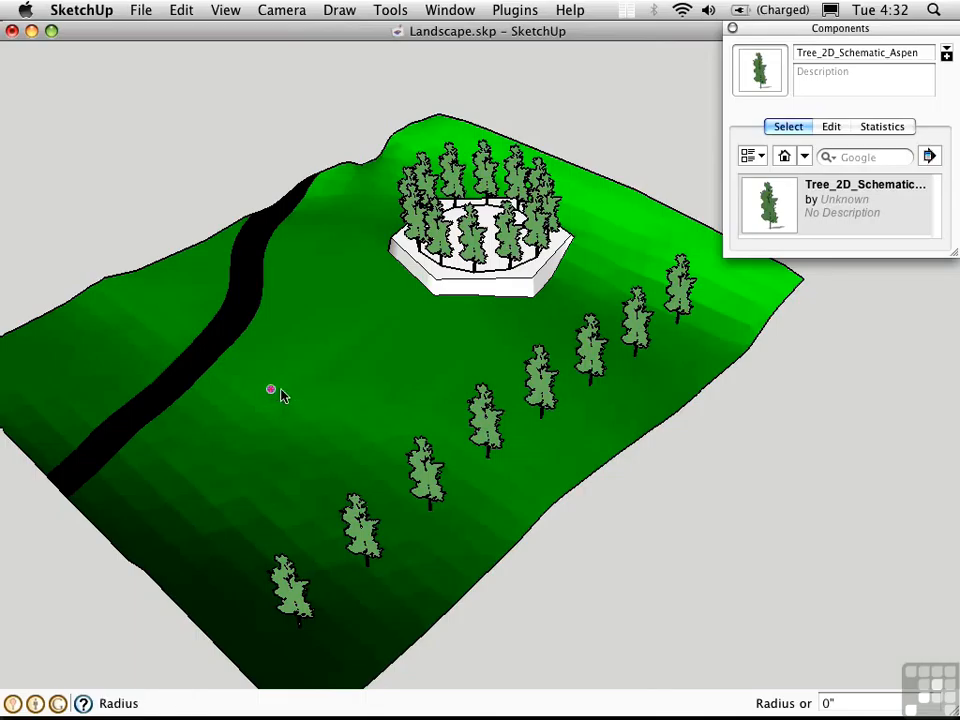
click(492, 358)
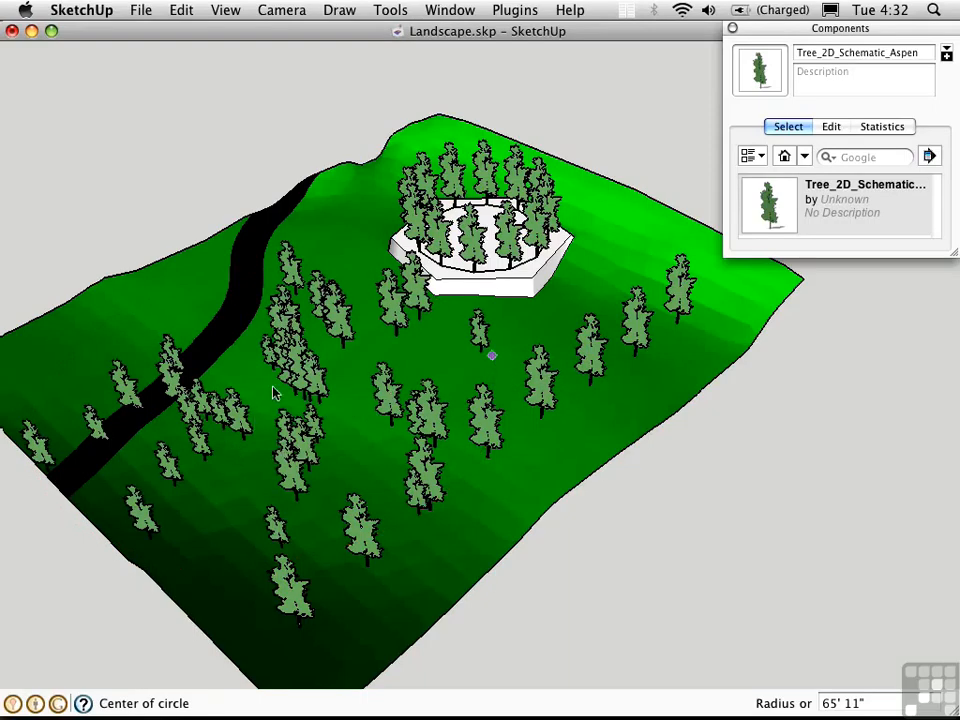
Step: Delete the three sprayed aspens standing on or against the lower stretch of the black road
middle_drag(313, 338, 737, 393)
shift+middle_drag(536, 362, 567, 302)
middle_drag(499, 381, 330, 470)
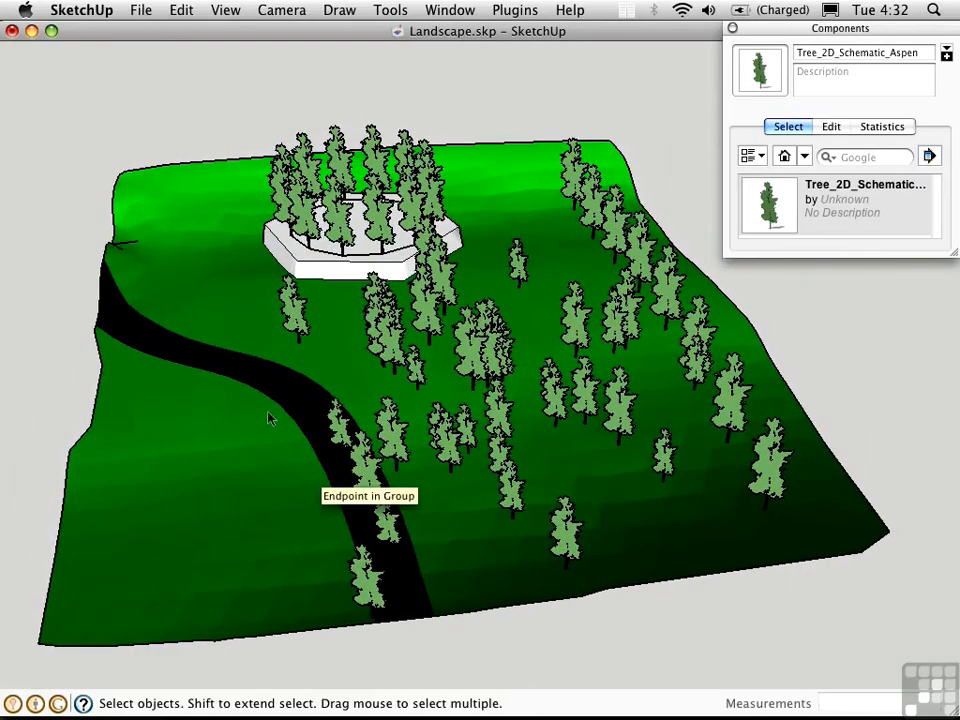
click(386, 522)
key(Delete)
click(365, 470)
key(Delete)
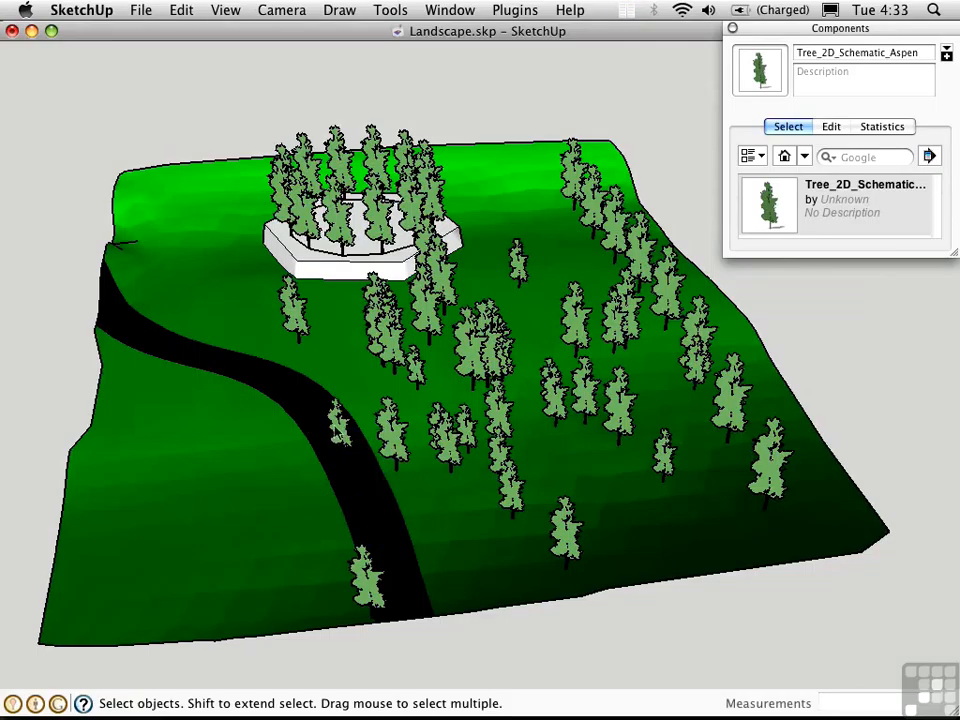
click(338, 428)
key(Delete)
Step: Thin the crowded clump of sprayed aspens in front of the hexagonal platform by deleting the overlapping trees in its middle
middle_drag(255, 397, 300, 400)
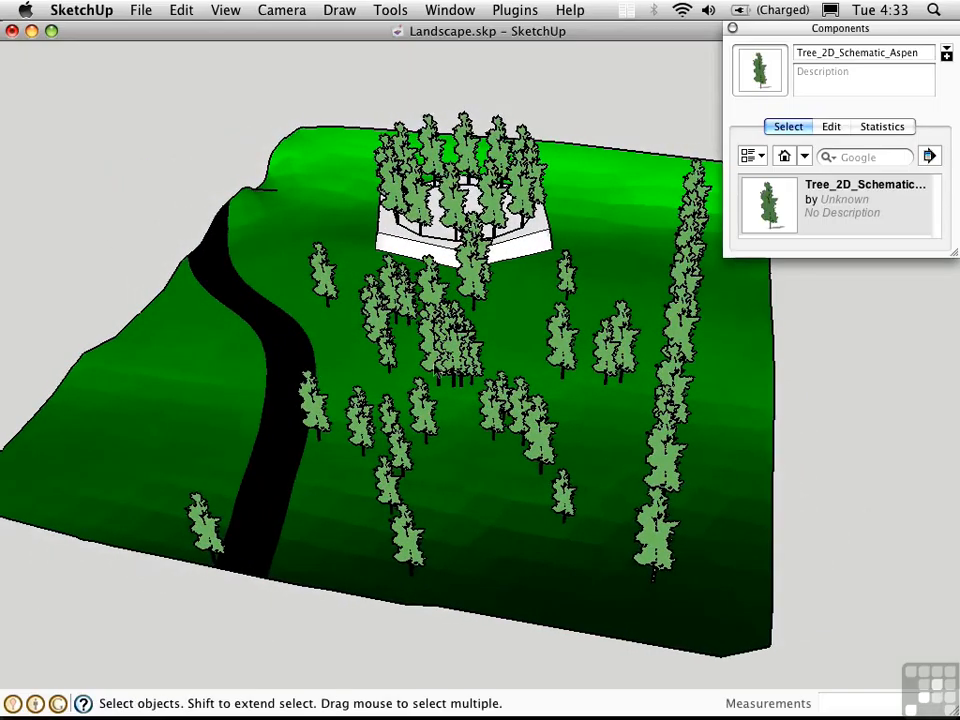
click(456, 380)
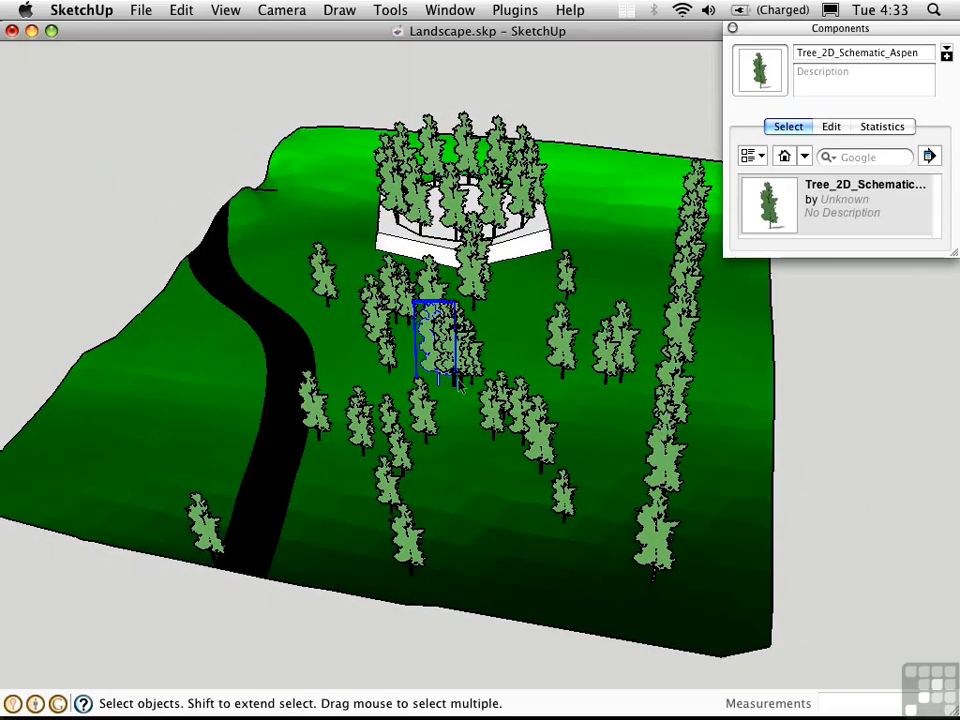
click(470, 417)
click(461, 368)
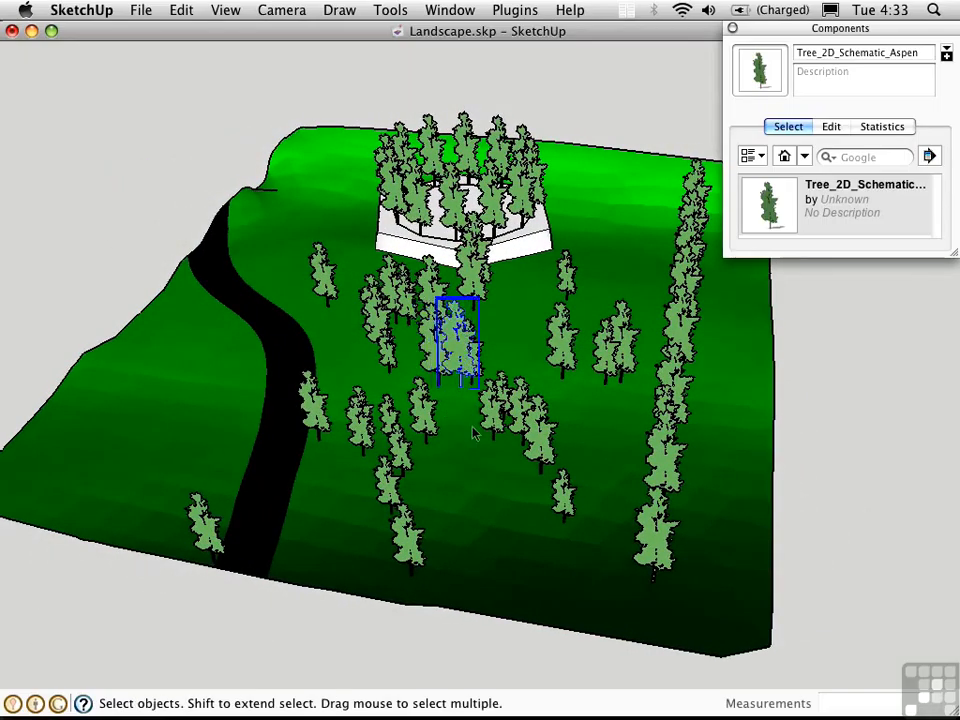
key(Delete)
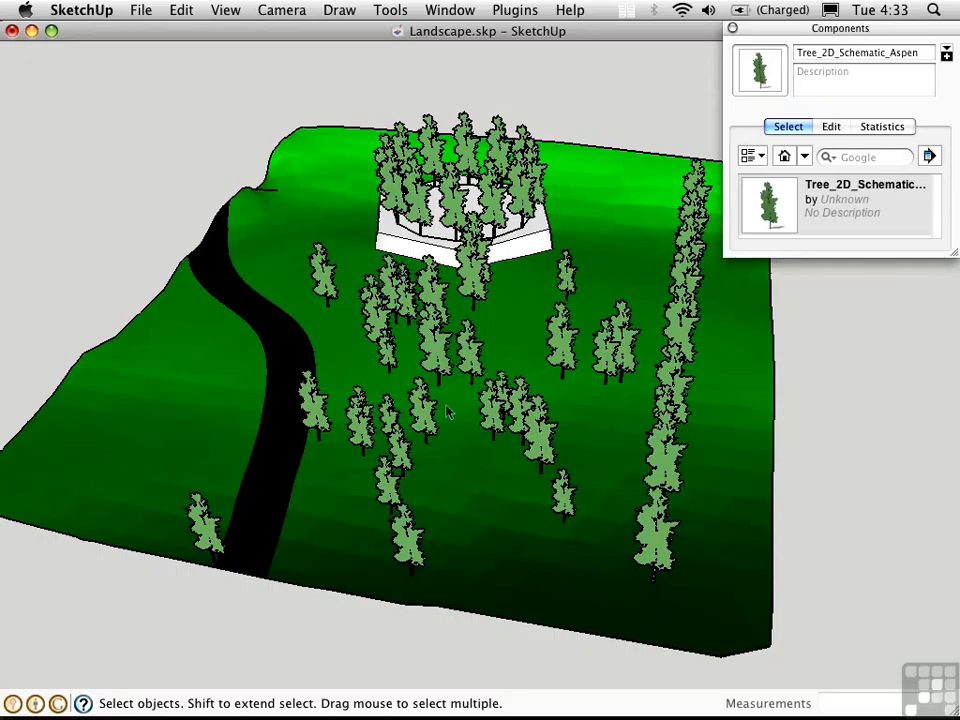
middle_drag(440, 400, 195, 397)
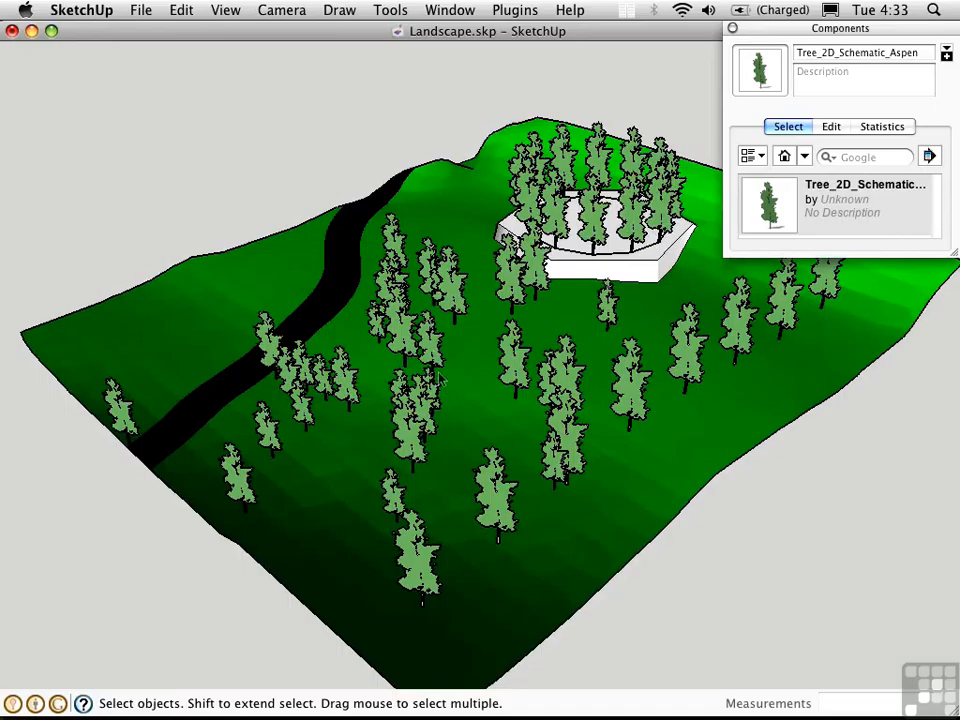